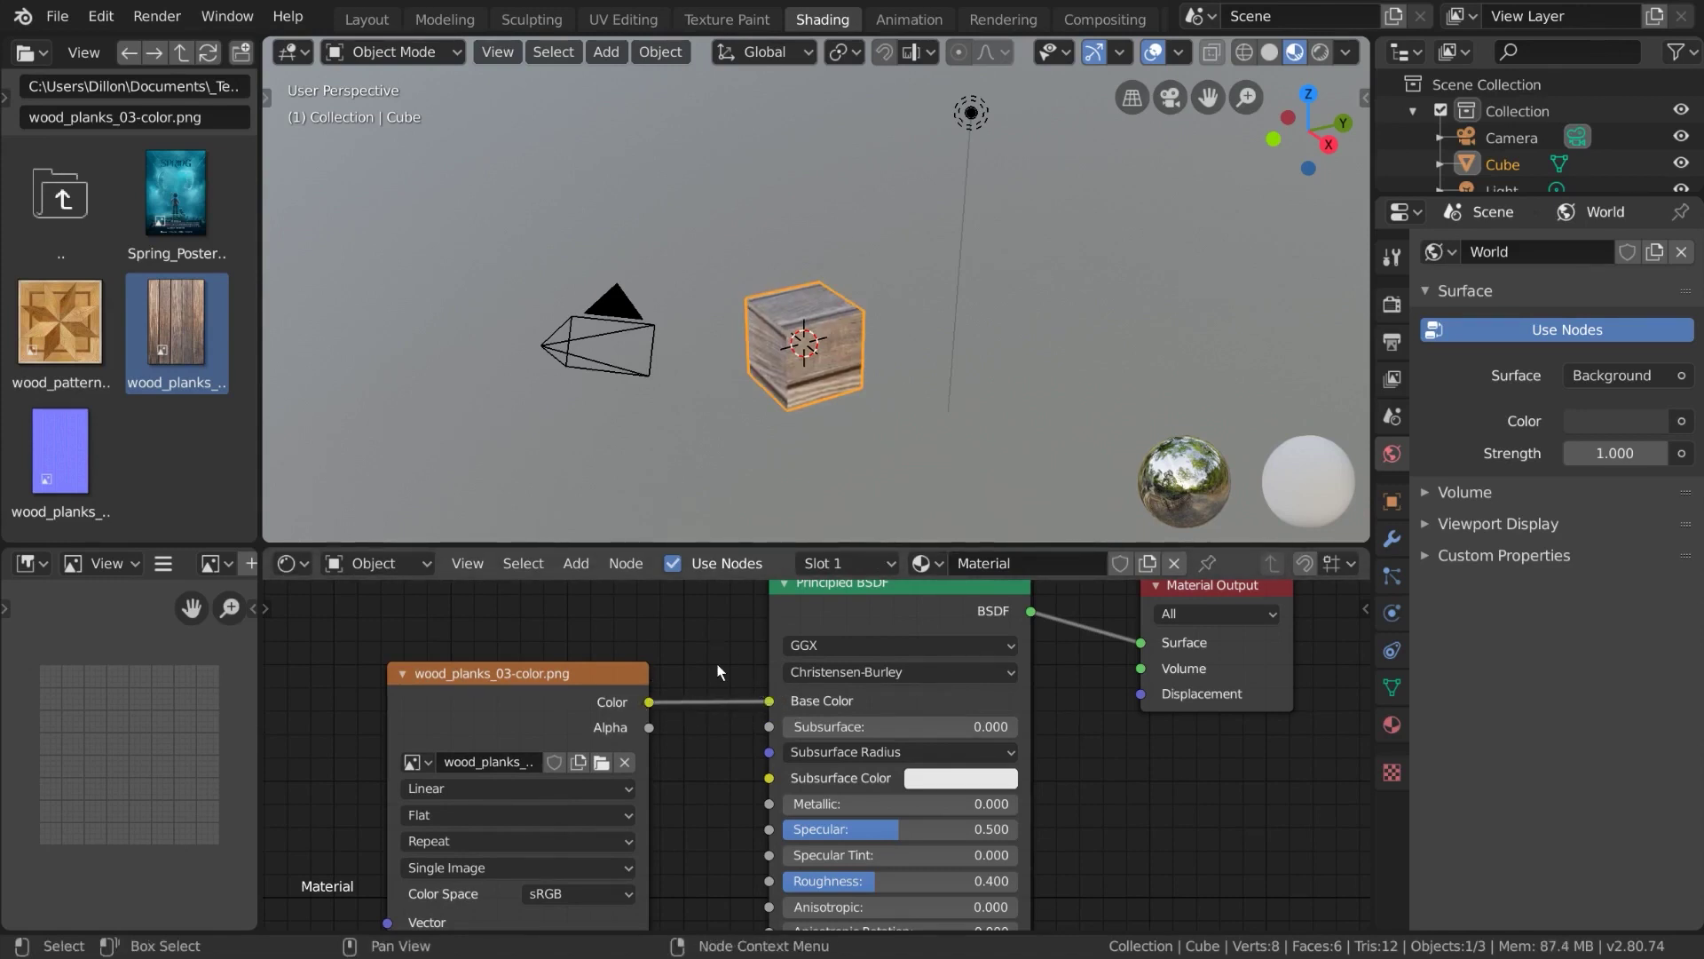
Remove the plank image link from the Base Color socket and bring up the Node menu.
drag(768, 701, 678, 707)
click(626, 563)
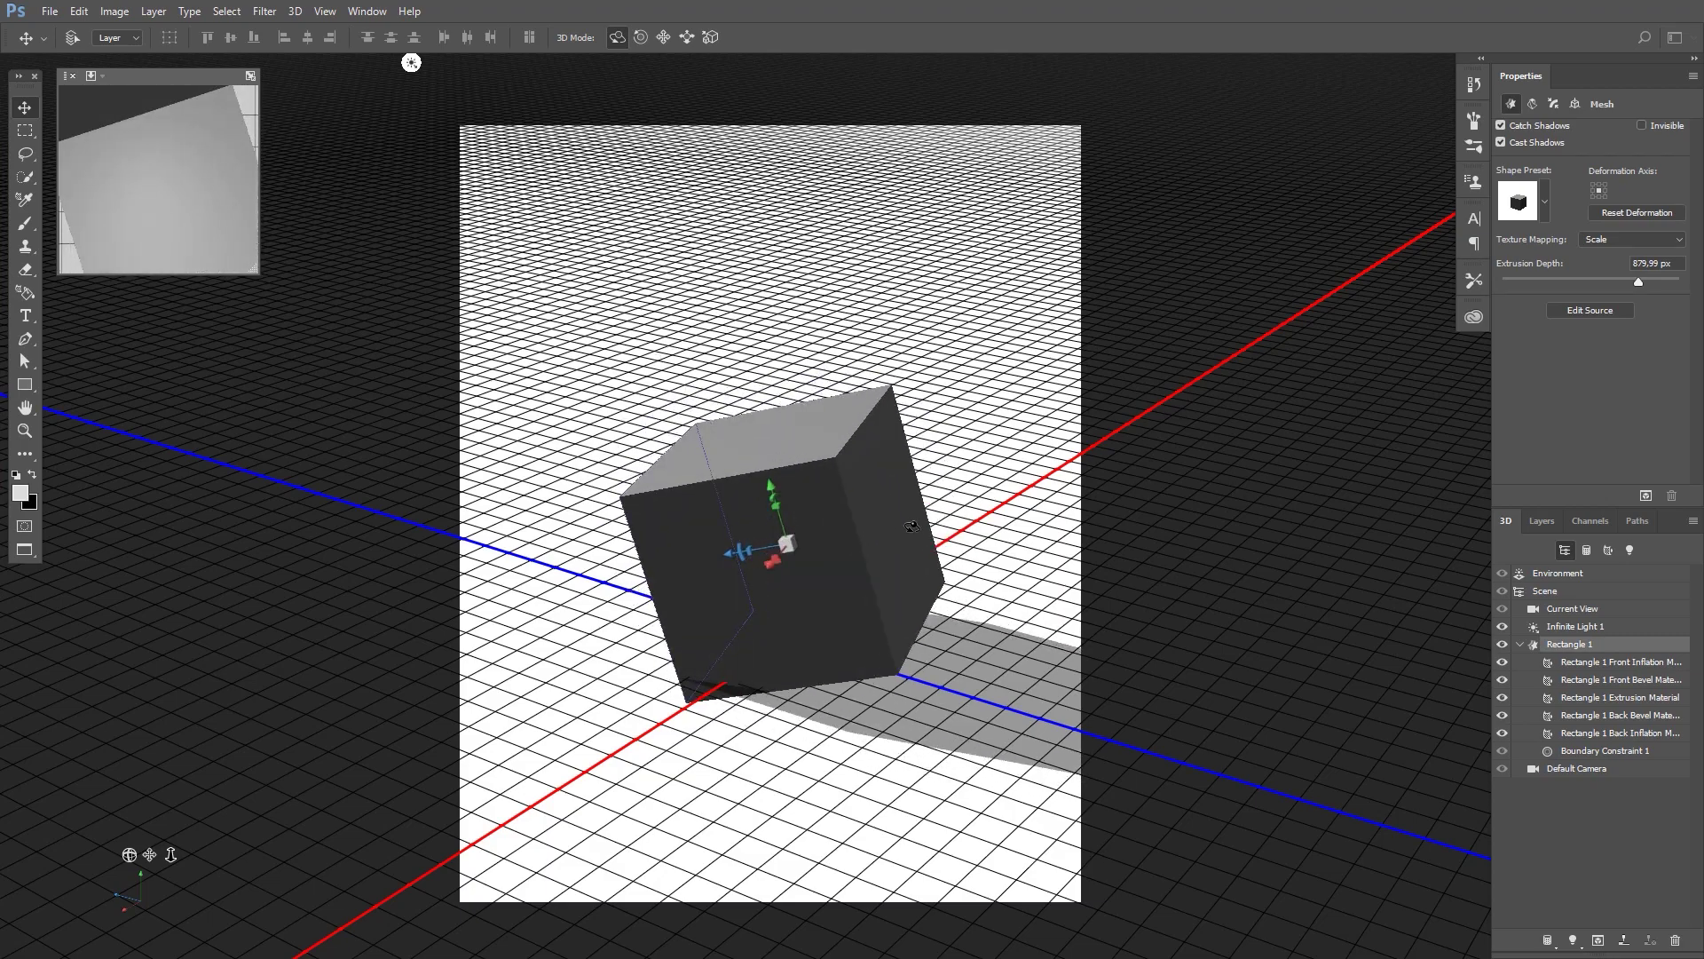
Orbit the 3D camera, raise the box along Y and rotate it about Z.
click(130, 855)
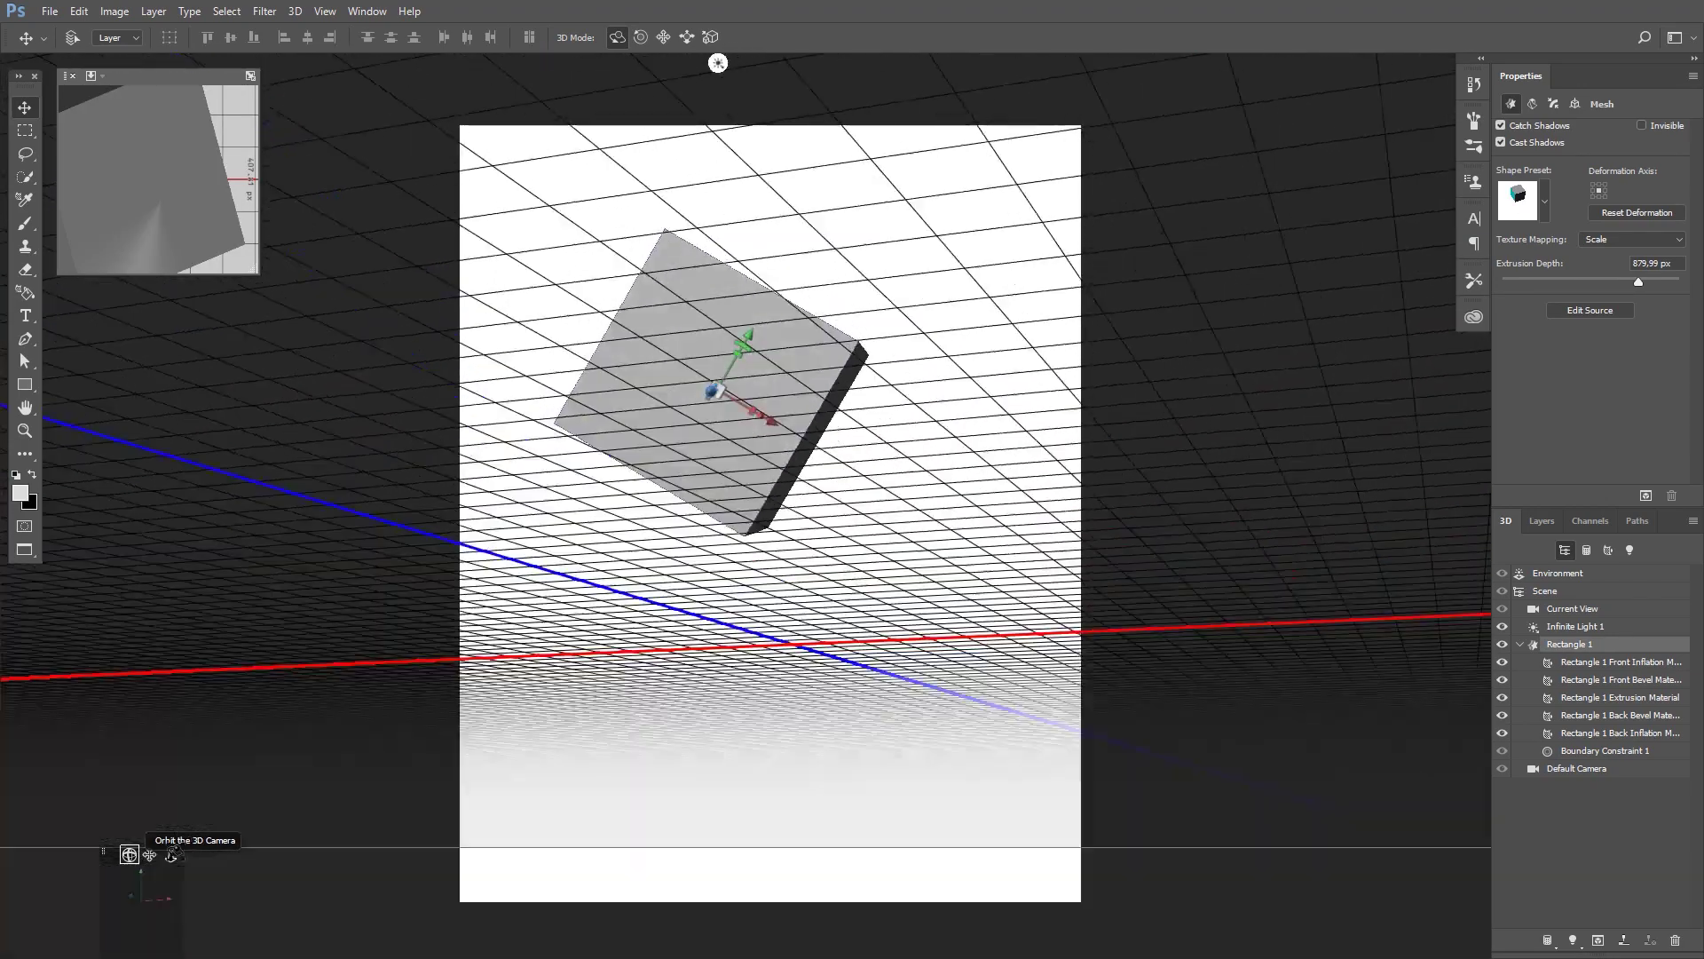
drag(718, 63, 323, 63)
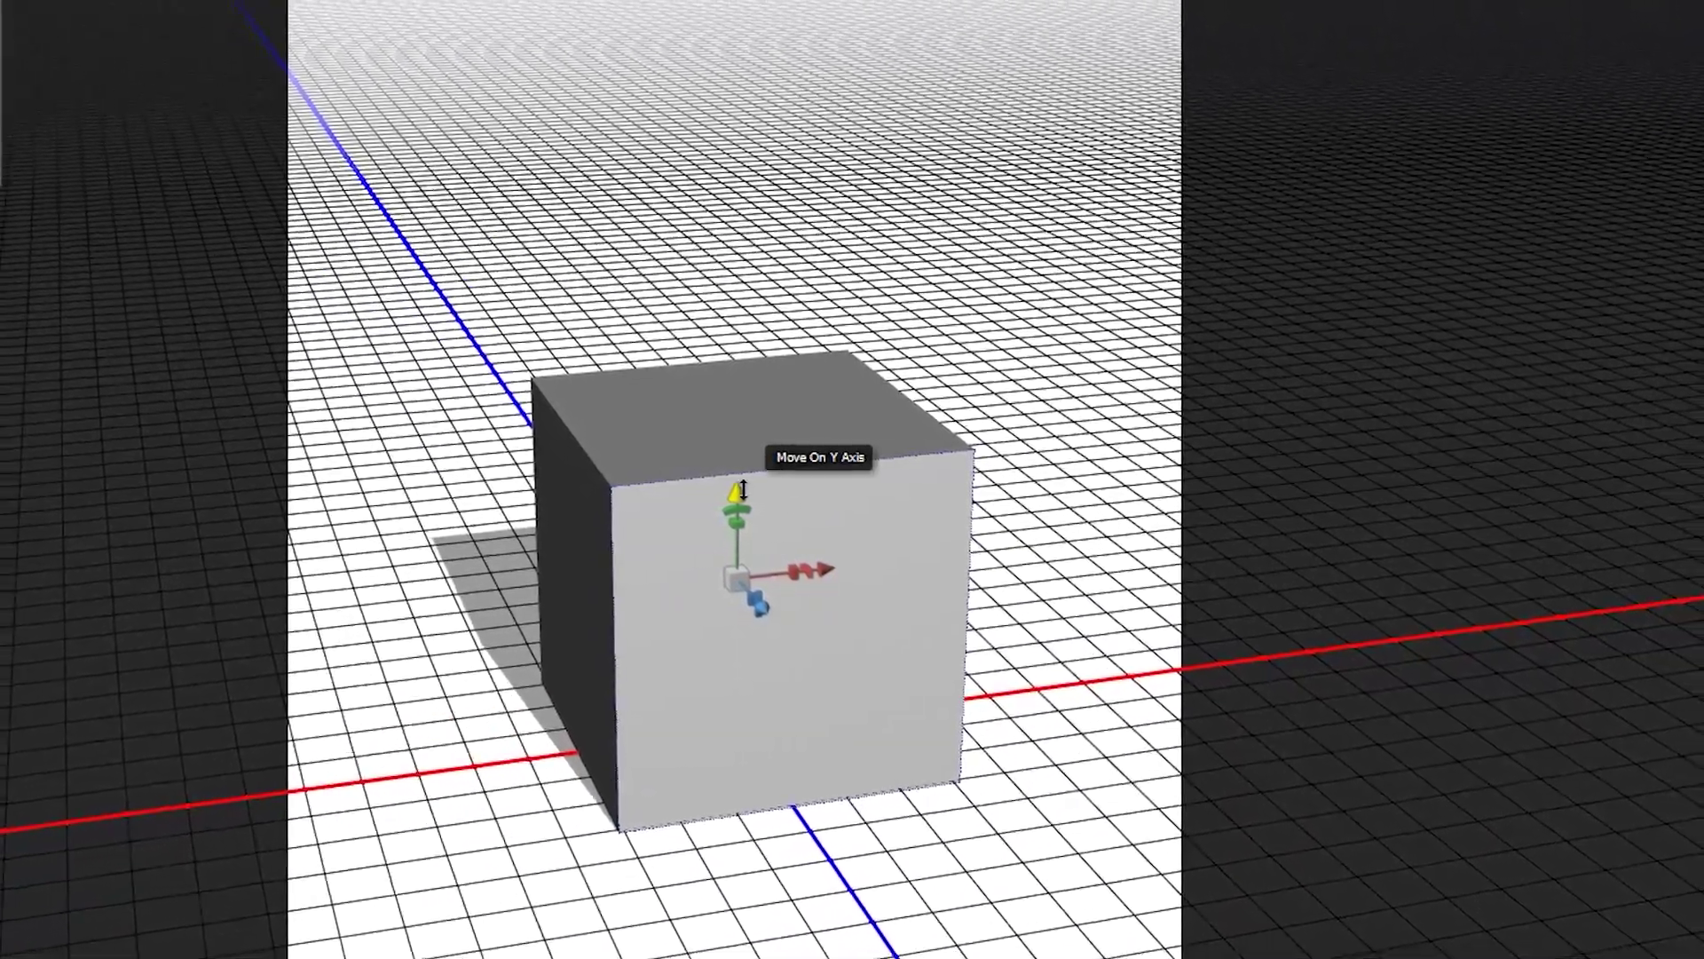
drag(740, 496, 778, 448)
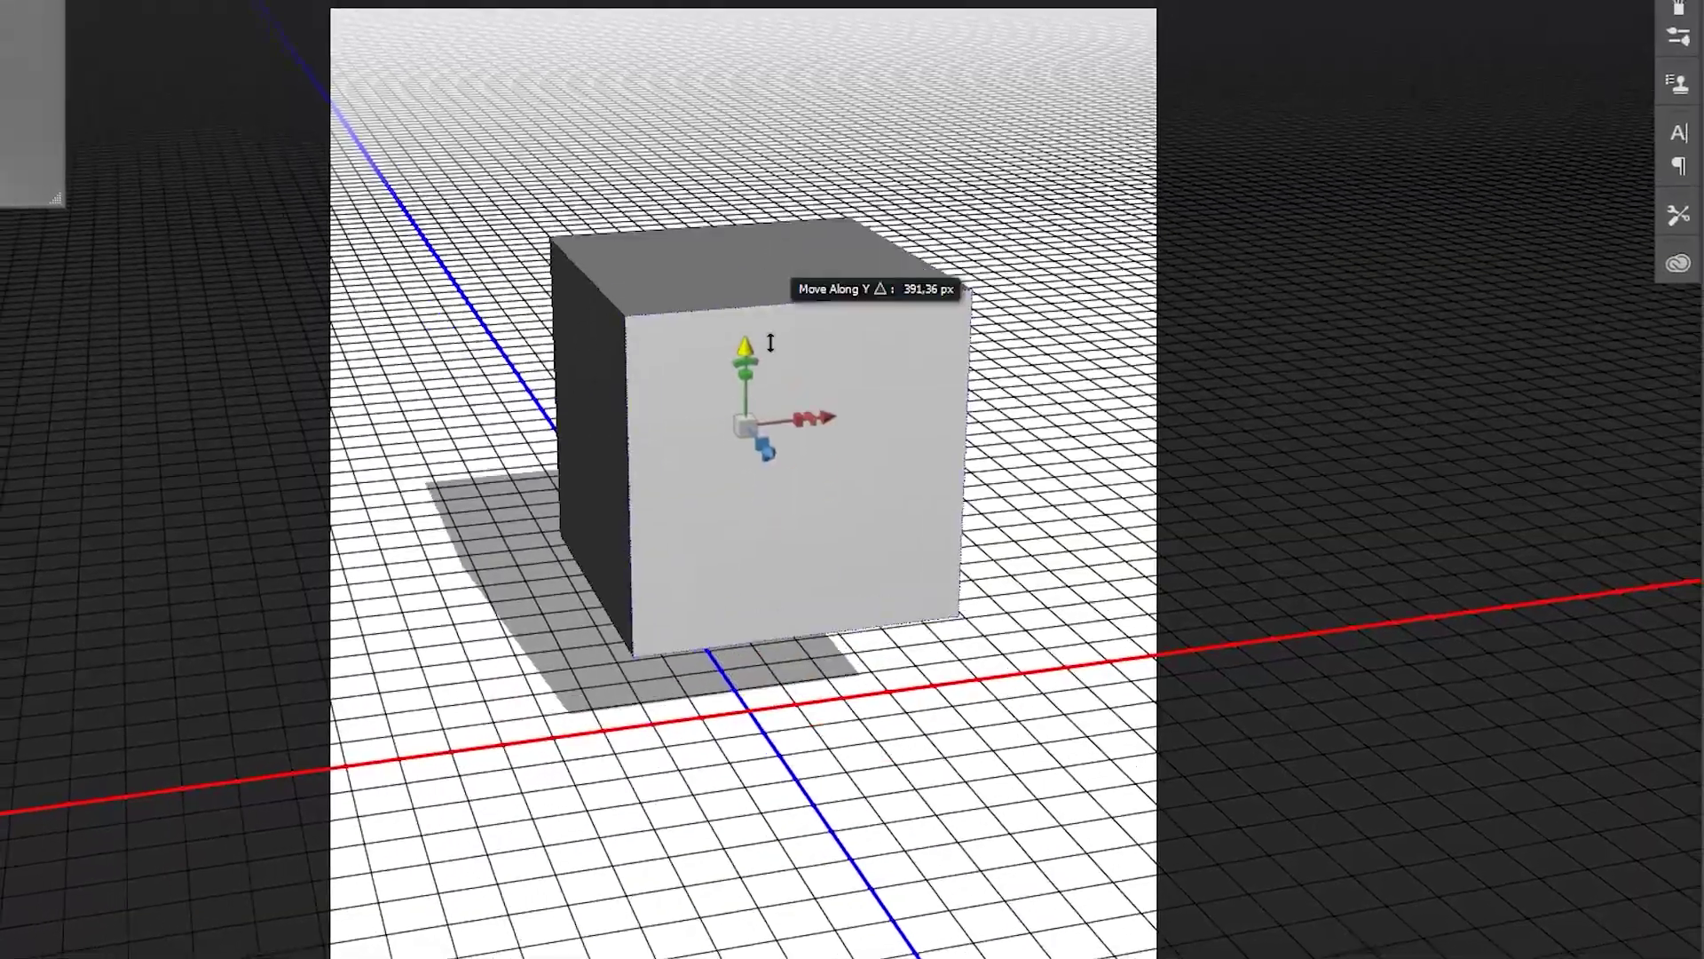
drag(746, 482, 730, 444)
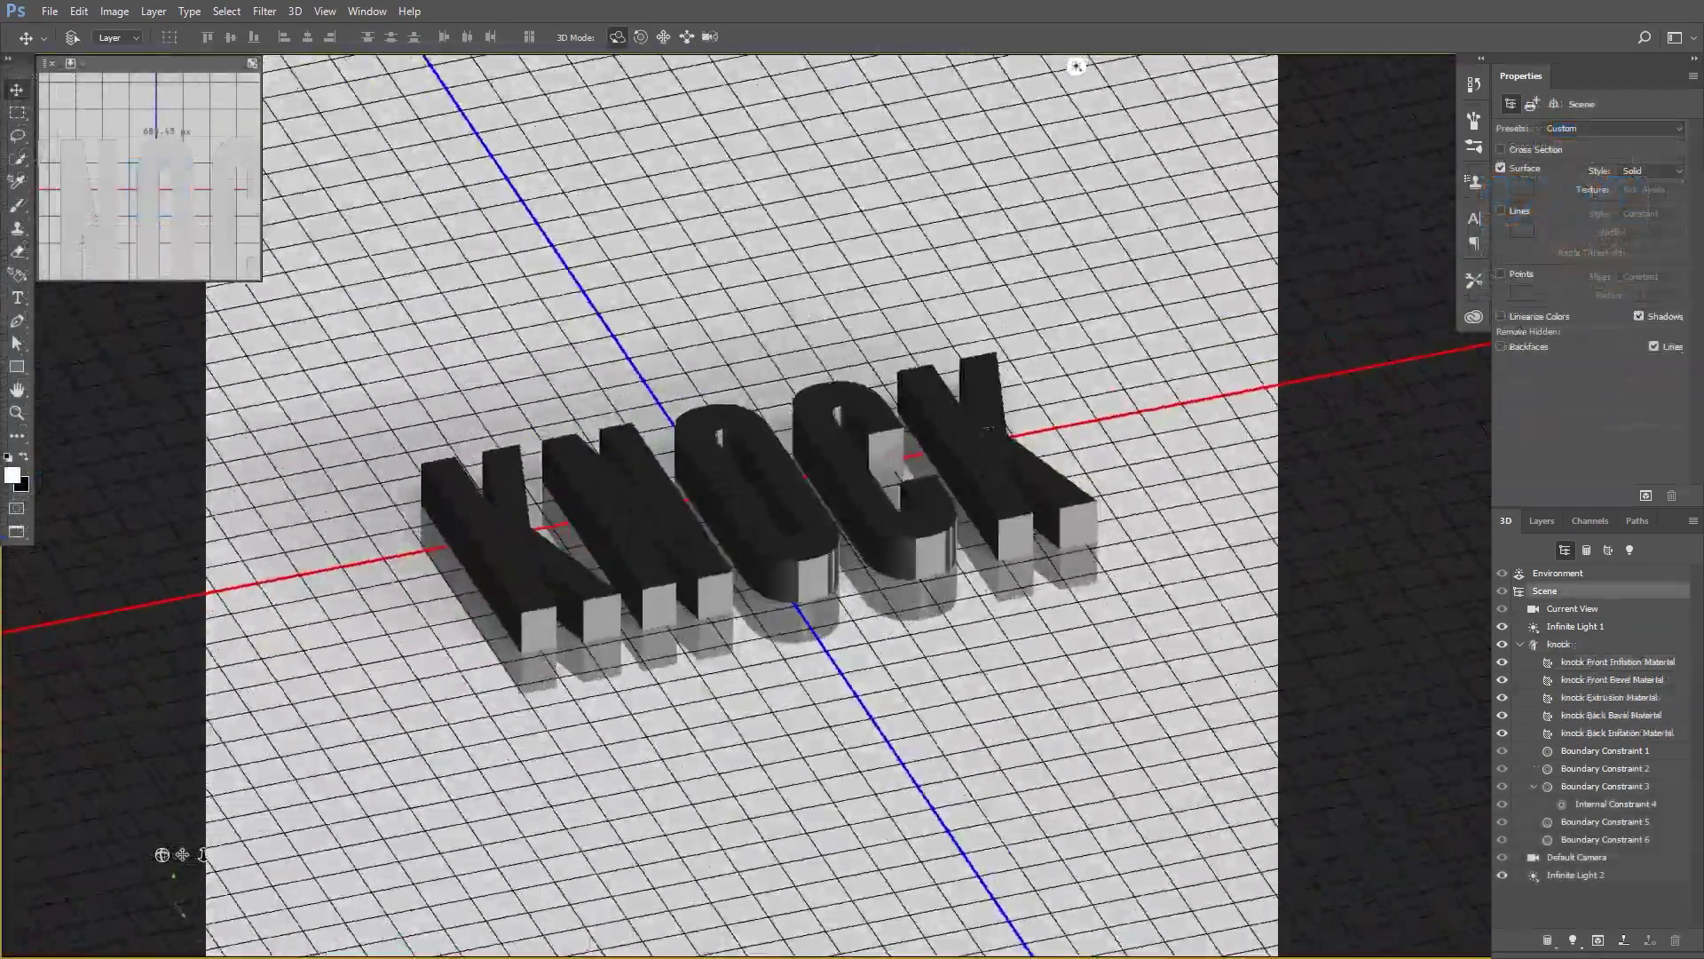
Orbit around the KNOCK lettering and push the box along its Z depth axis.
mouse_move(1077, 67)
mouse_down()
mouse_move(923, 66)
mouse_move(1071, 65)
mouse_up()
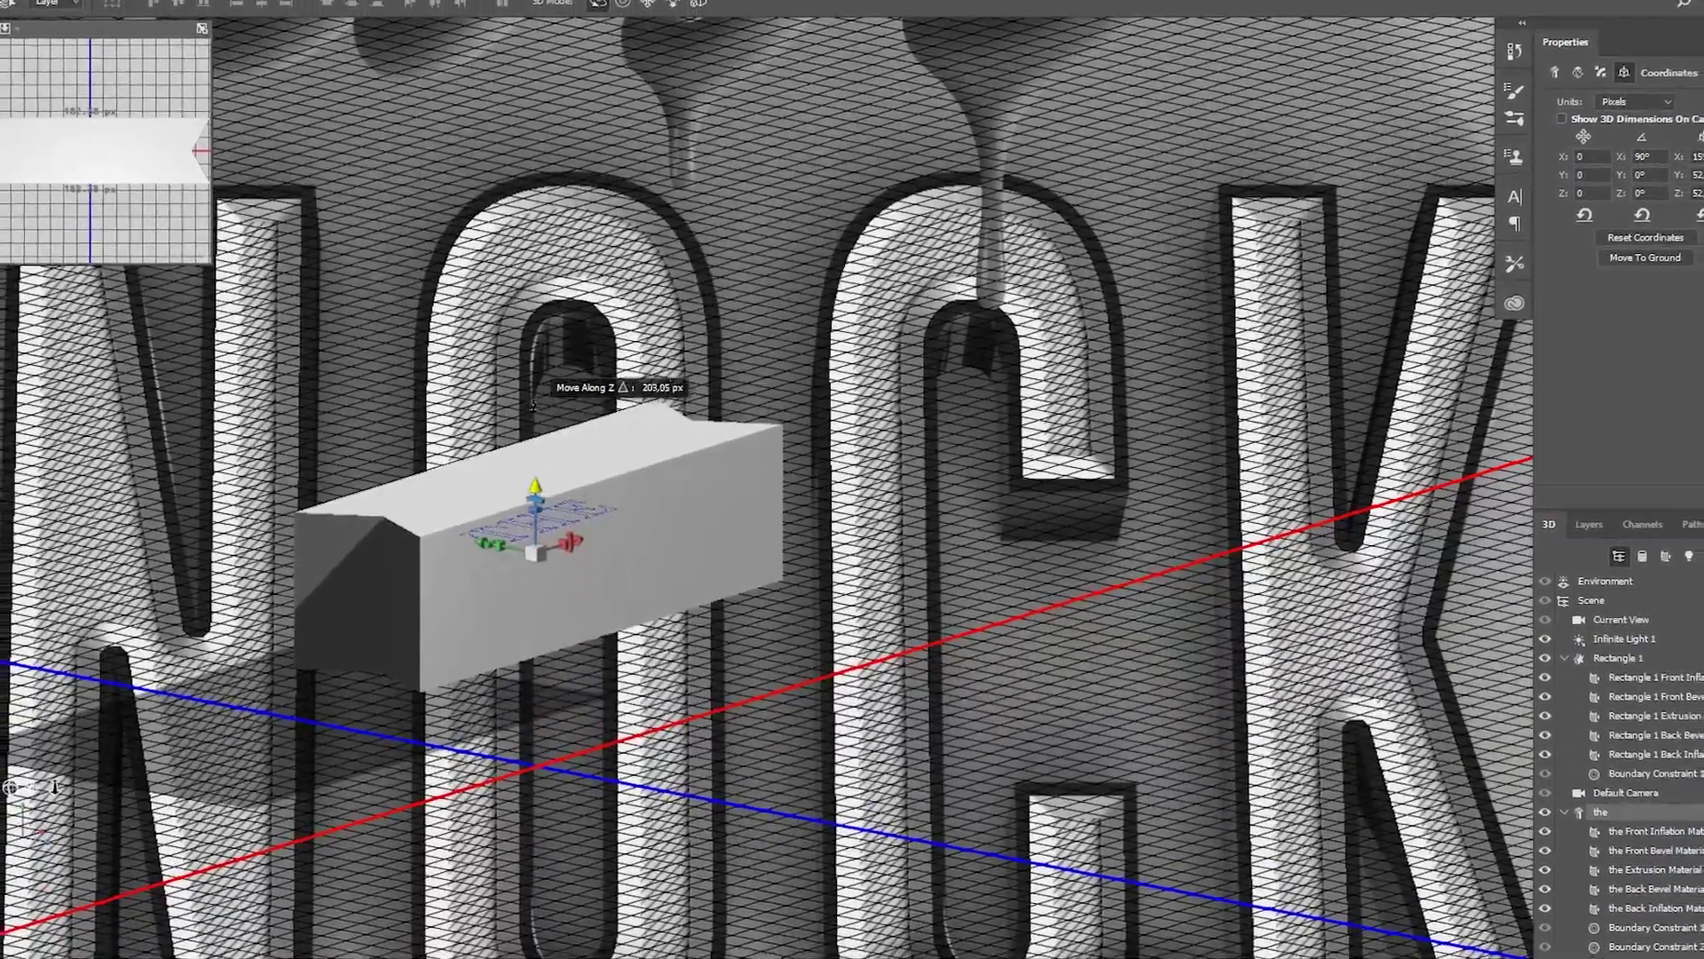
drag(533, 387, 556, 339)
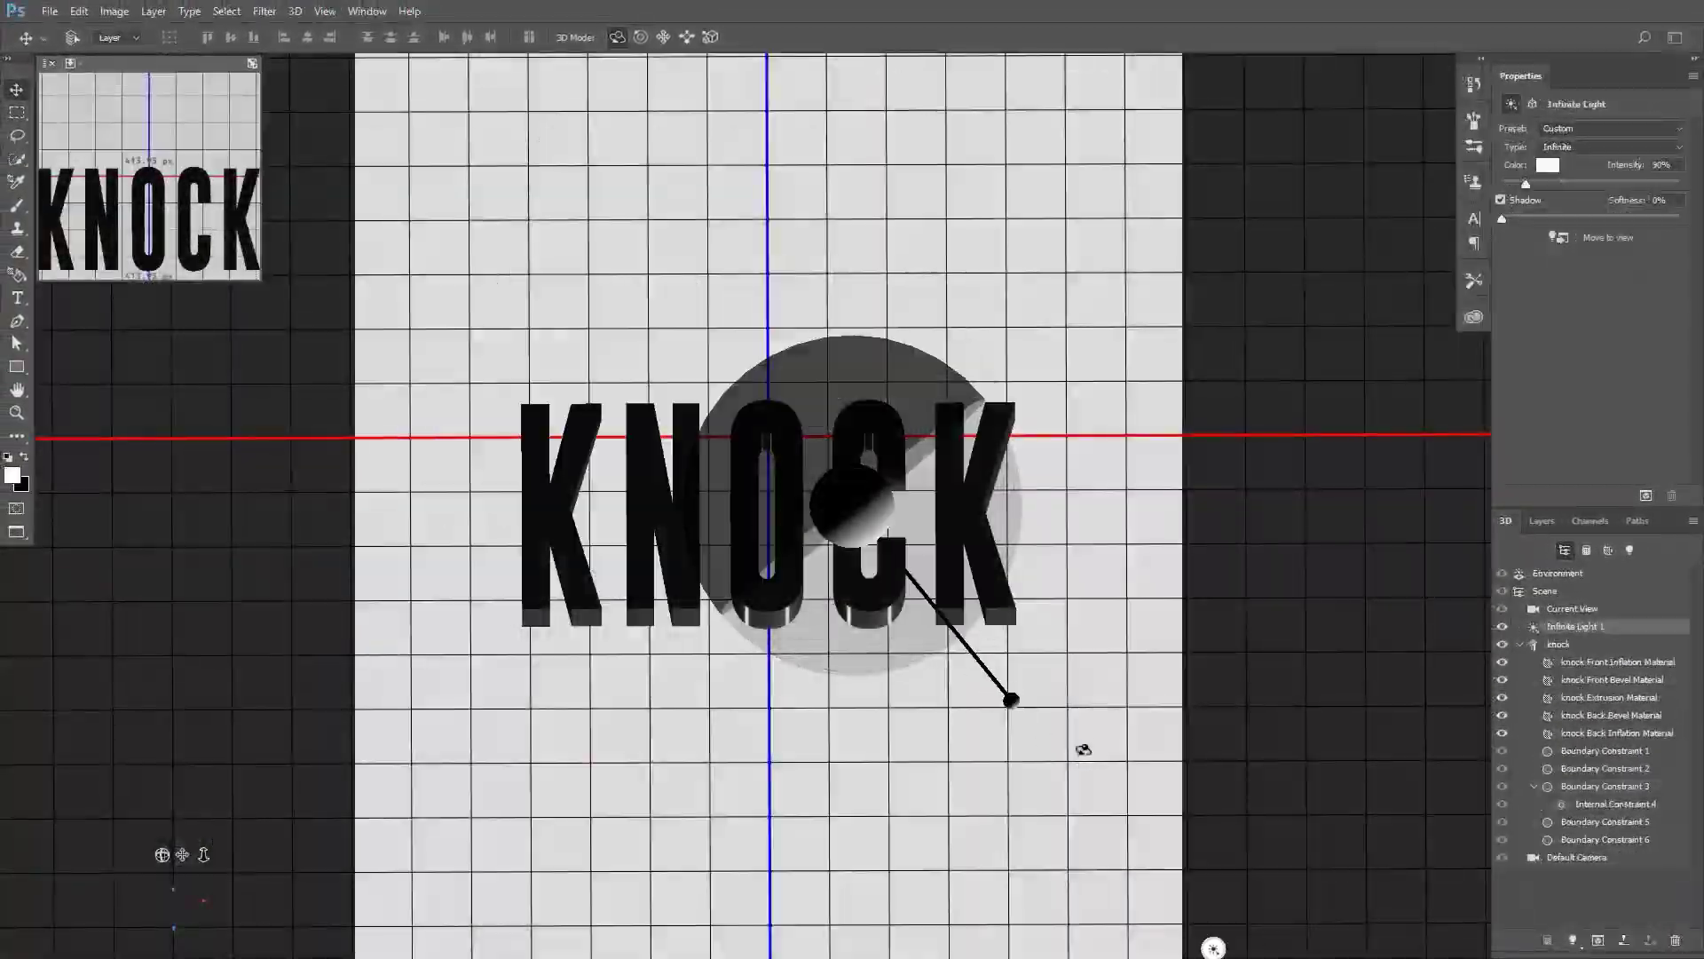
Angle Infinite Light 1's direction so KNOCK throws its shadow onto the backdrop.
drag(1056, 702, 1048, 683)
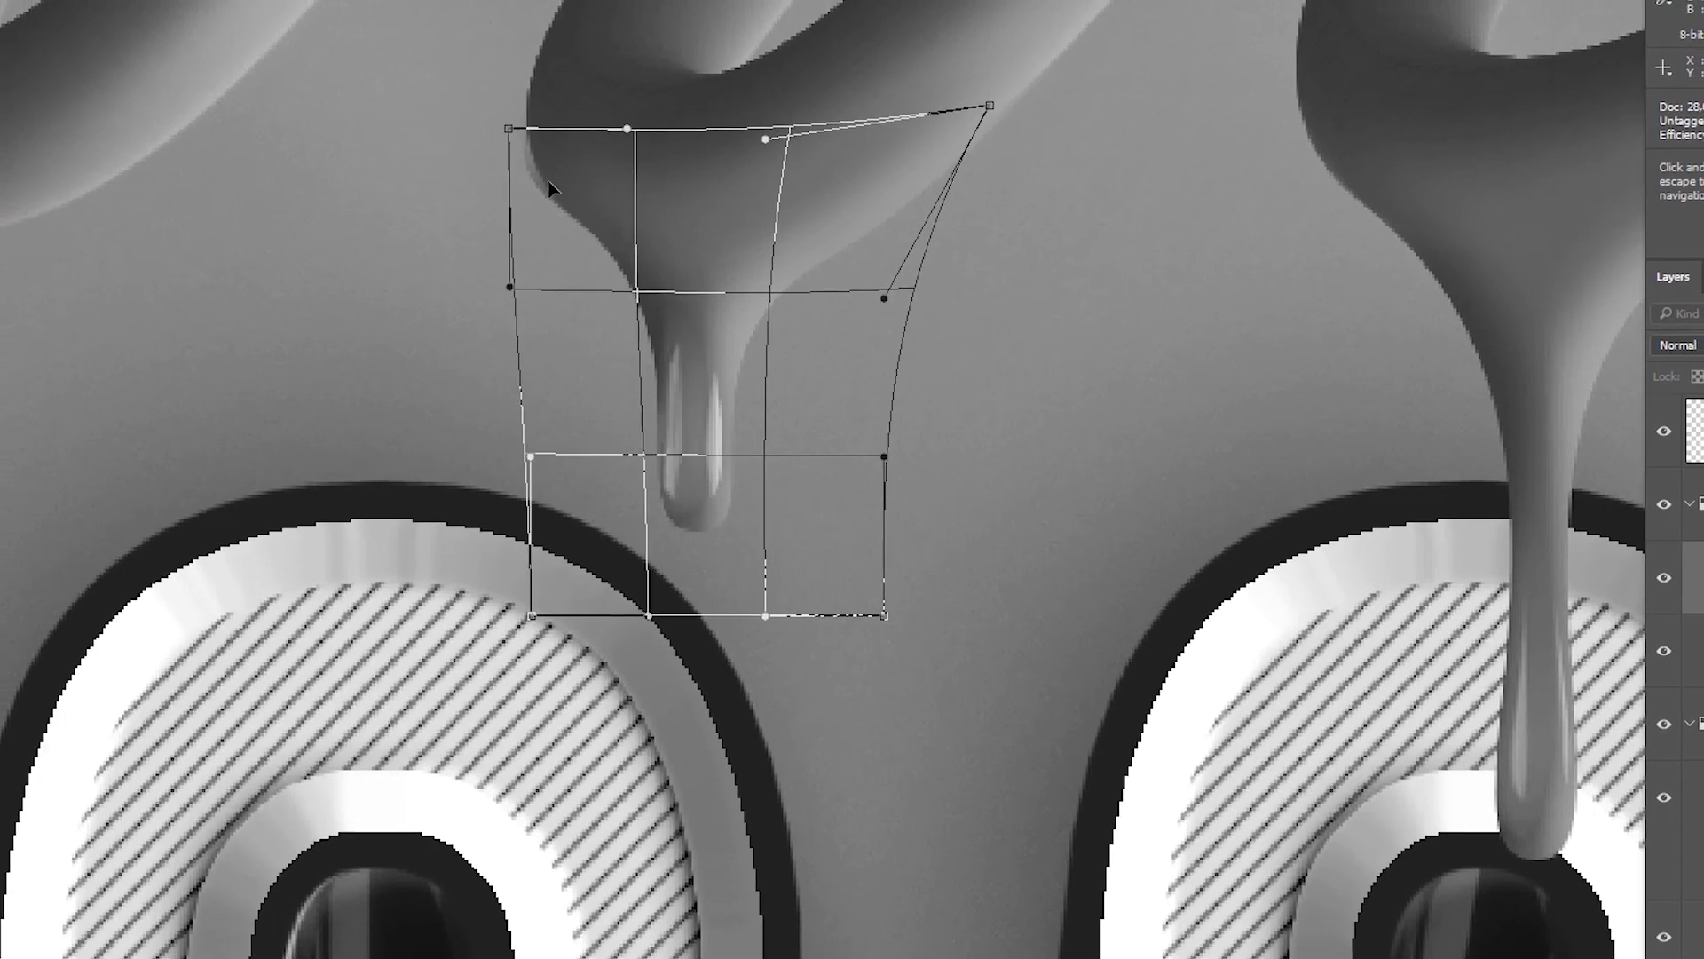
Bend the drip's lower-left warp corner inward, then deselect the 'Can't' path.
drag(529, 457, 549, 470)
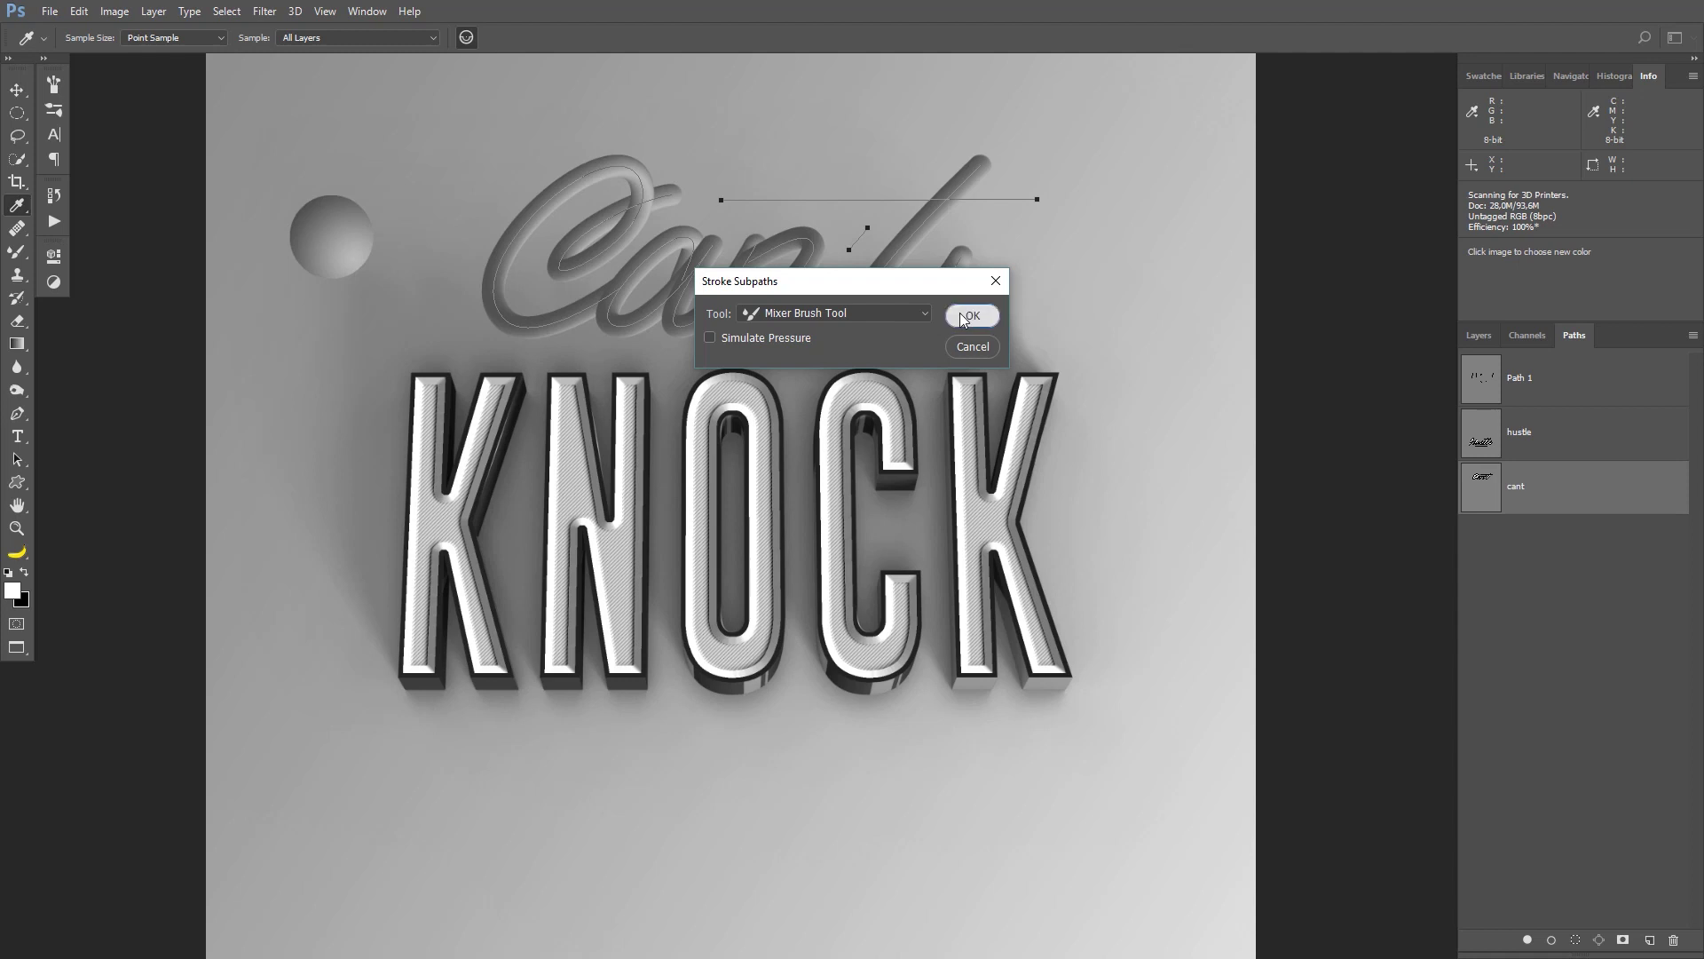
click(1578, 583)
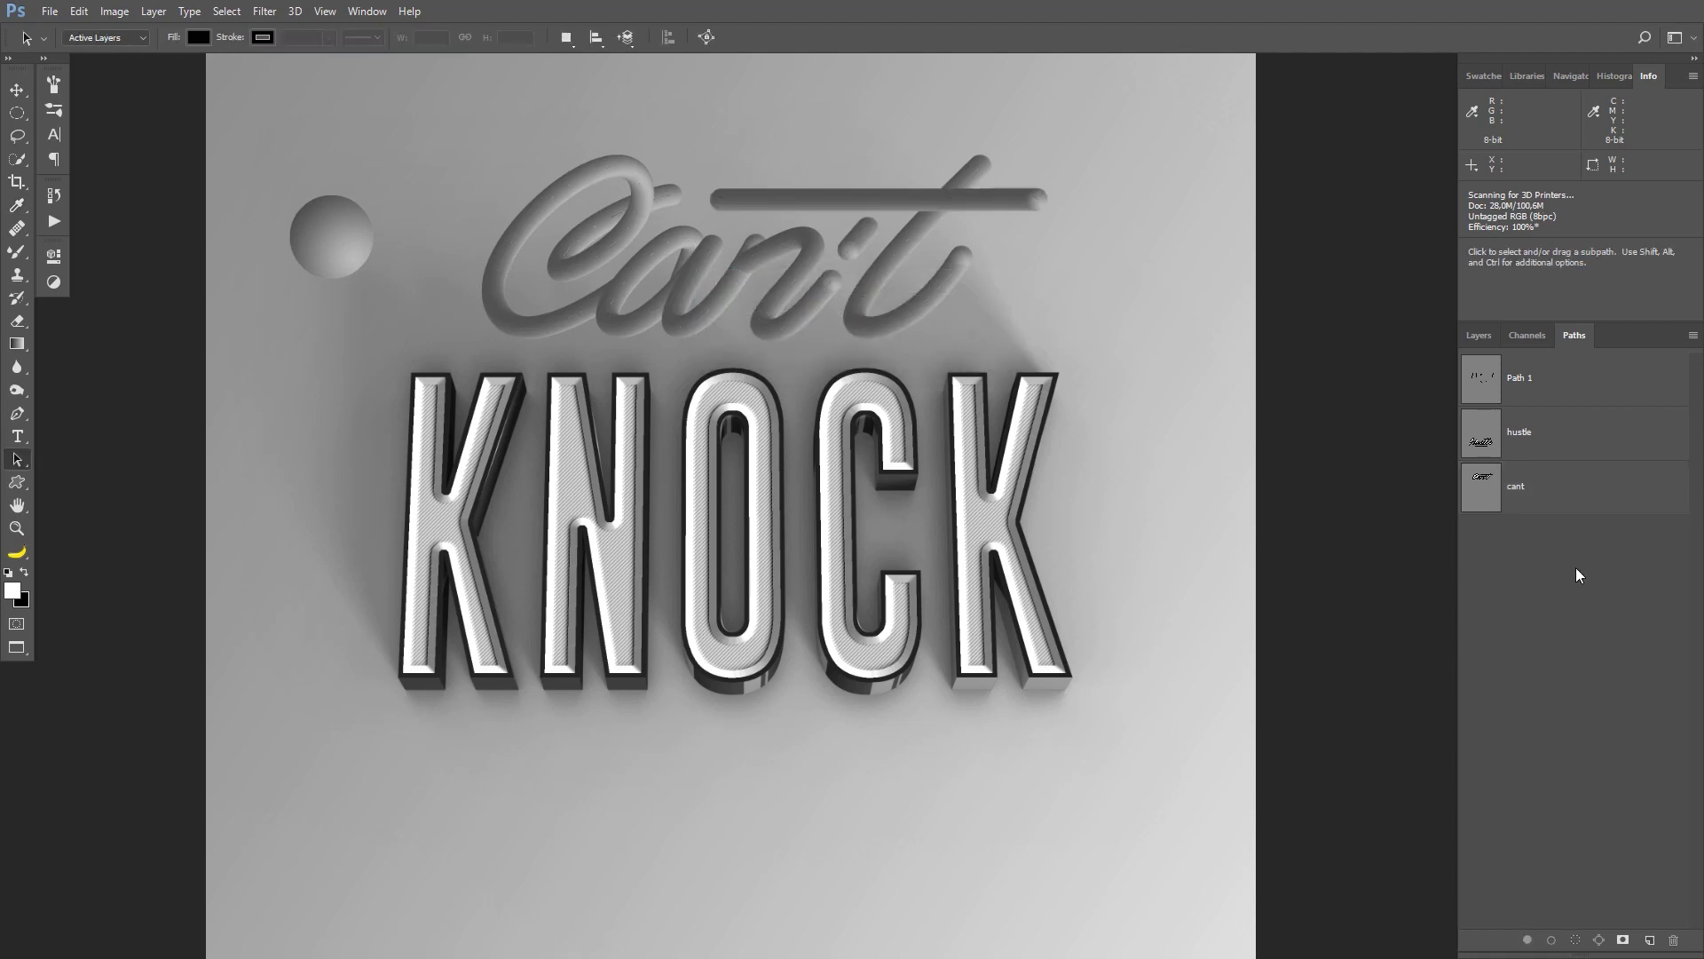